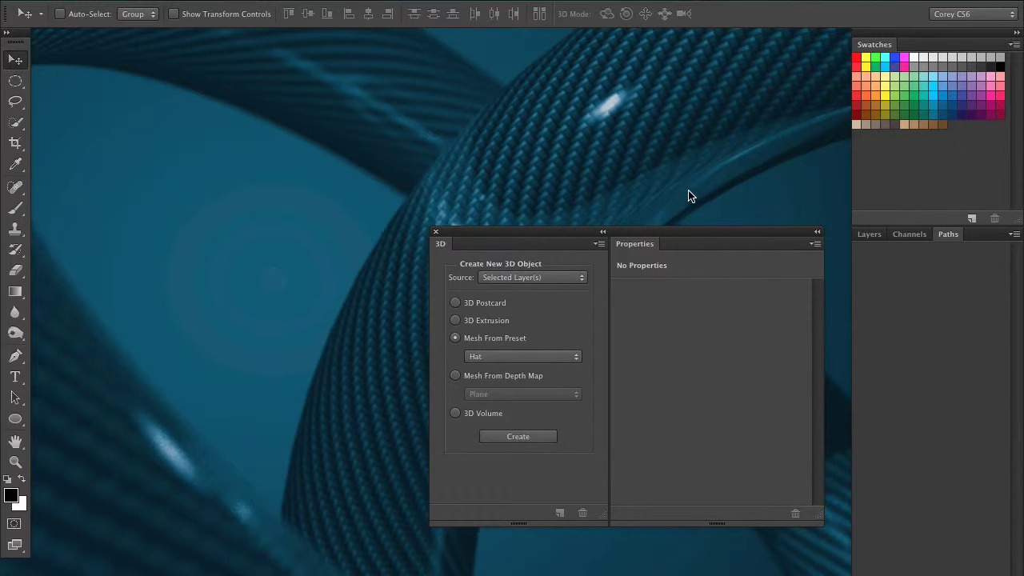
- Examine the file formats accepted when creating a 3D layer from a file, and close the Desktop file browser without importing
left_click(460, 3)
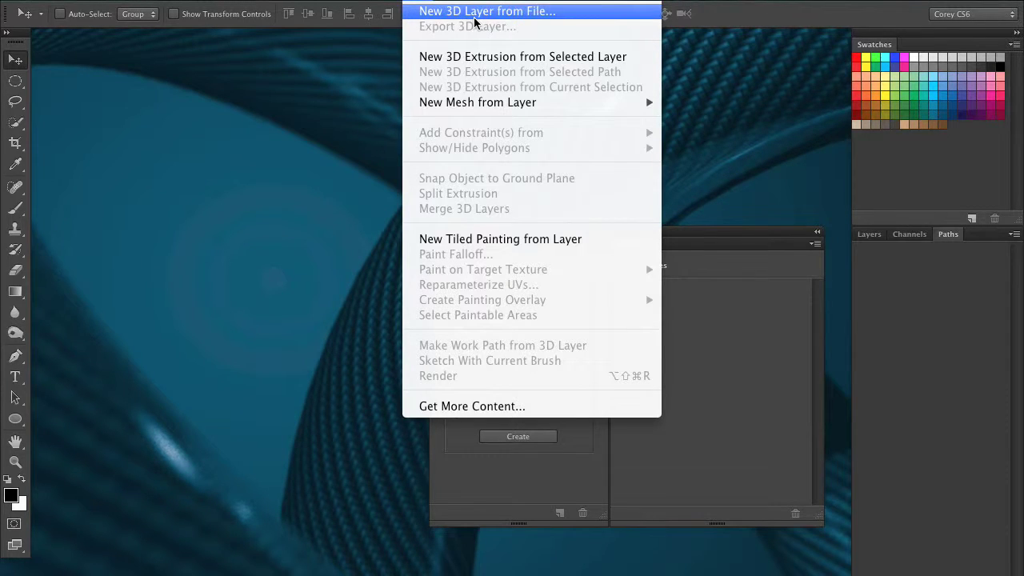
left_click(534, 19)
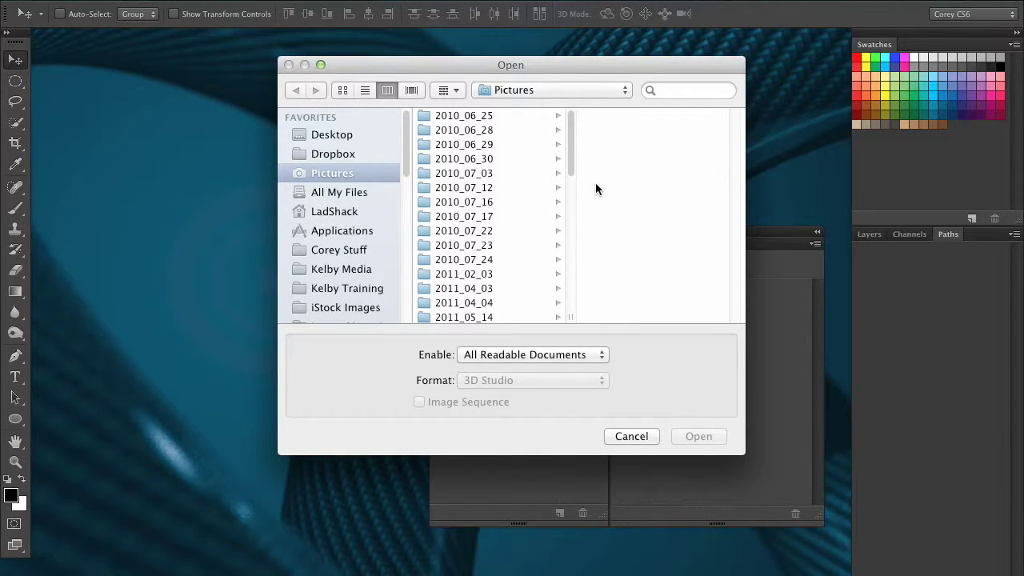
left_click(376, 135)
left_click(547, 355)
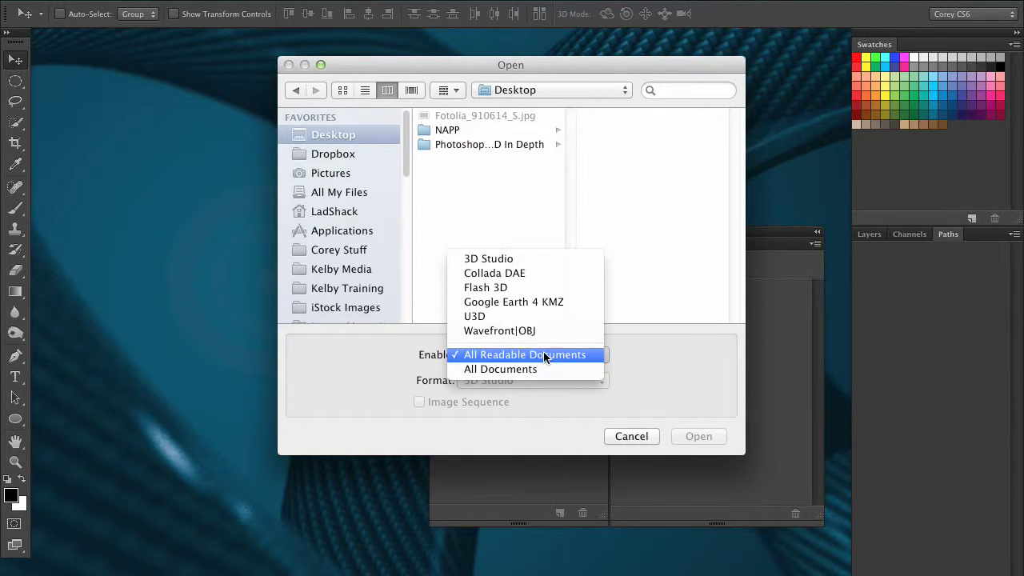
left_click(544, 357)
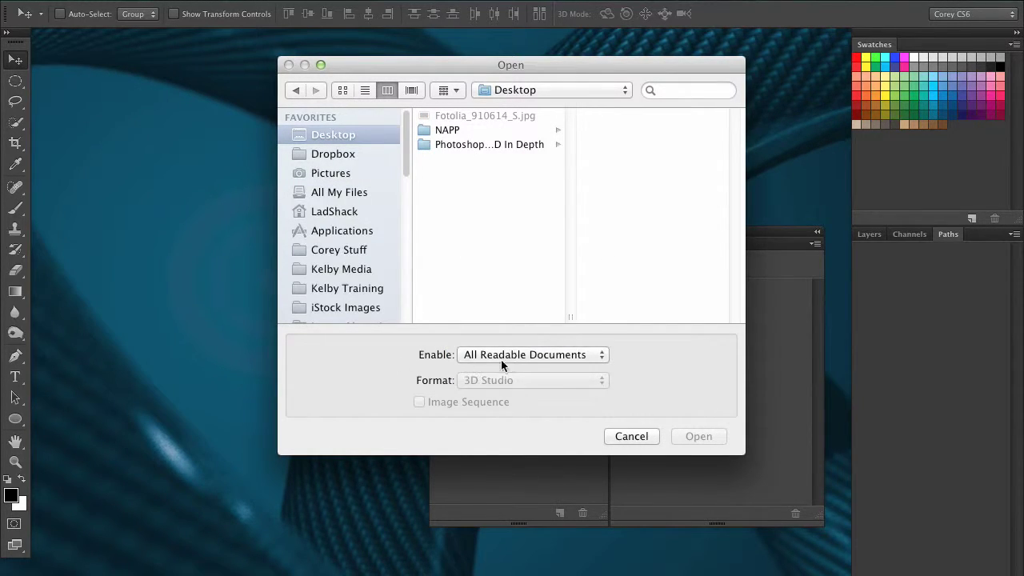
left_click(516, 360)
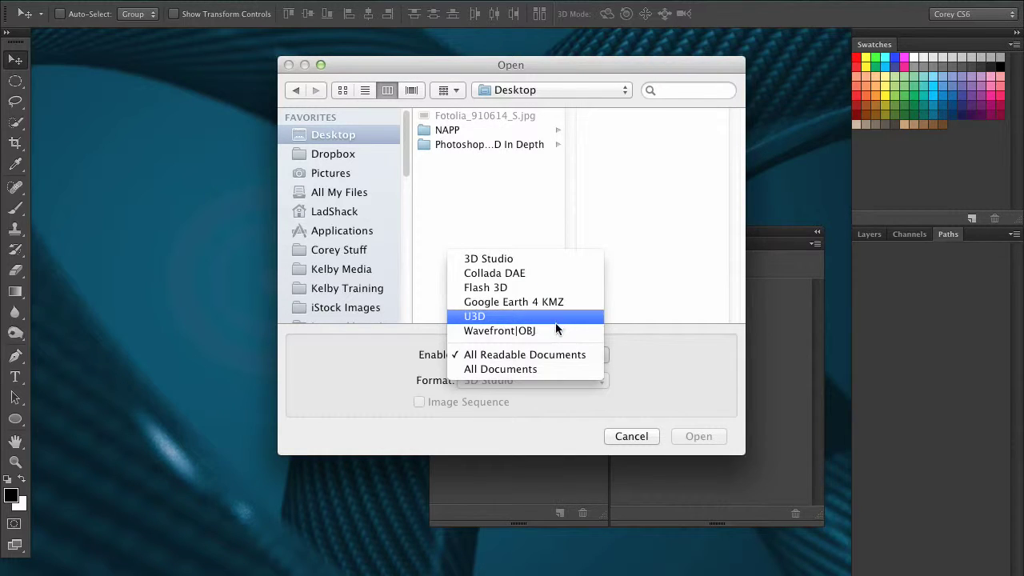
left_click(636, 228)
left_click(632, 436)
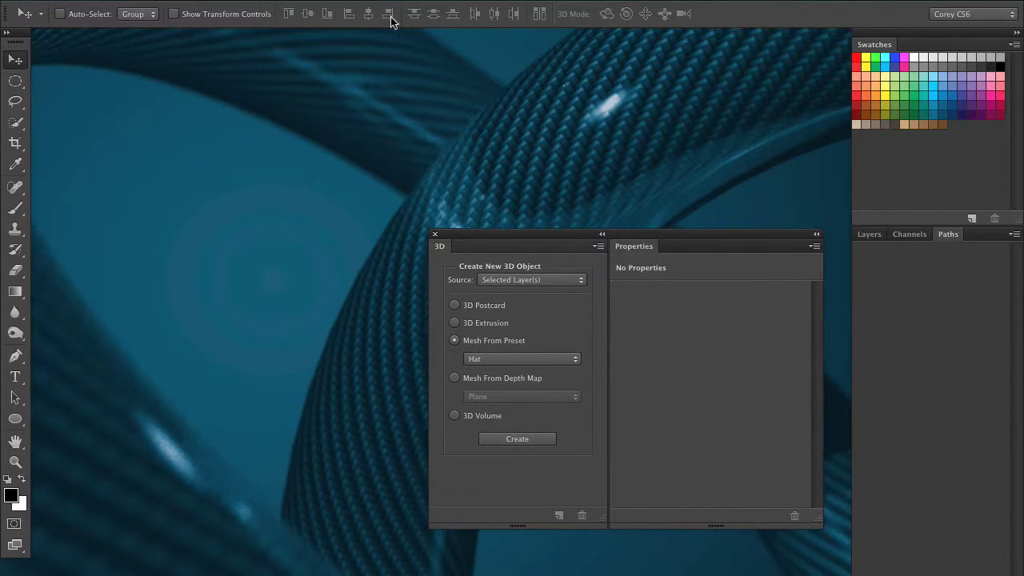
- Try to create a new 3D object with the source set to File, and cancel the file selection
left_click_drag(517, 233, 502, 230)
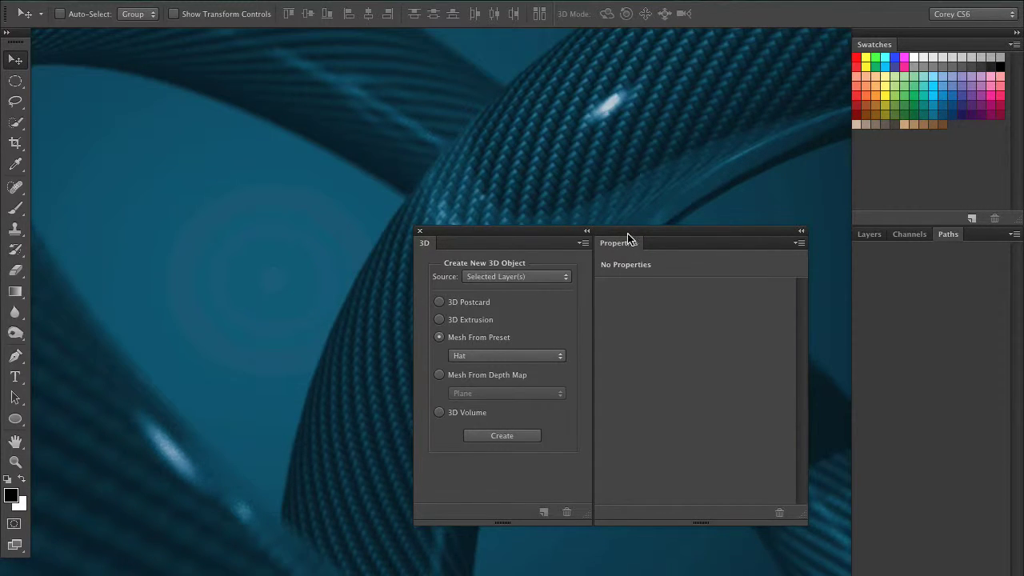
left_click_drag(629, 232, 626, 240)
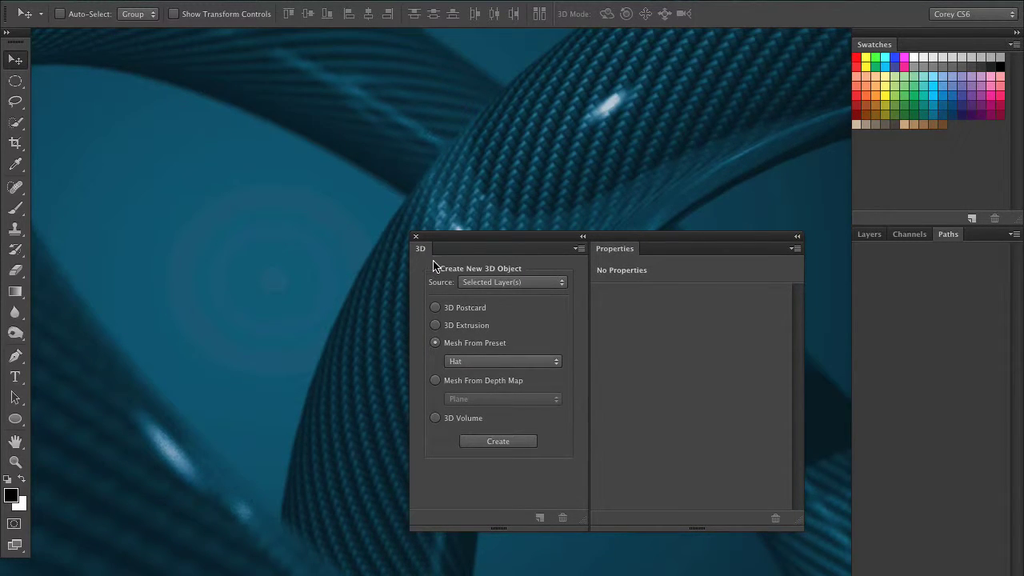
left_click(485, 282)
left_click(405, 448)
left_click(494, 281)
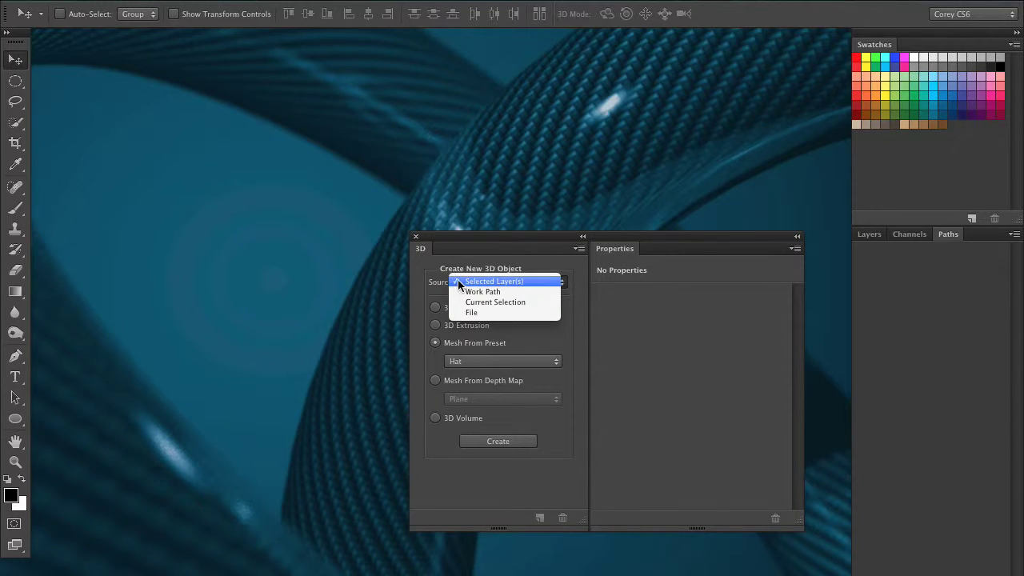
left_click(498, 312)
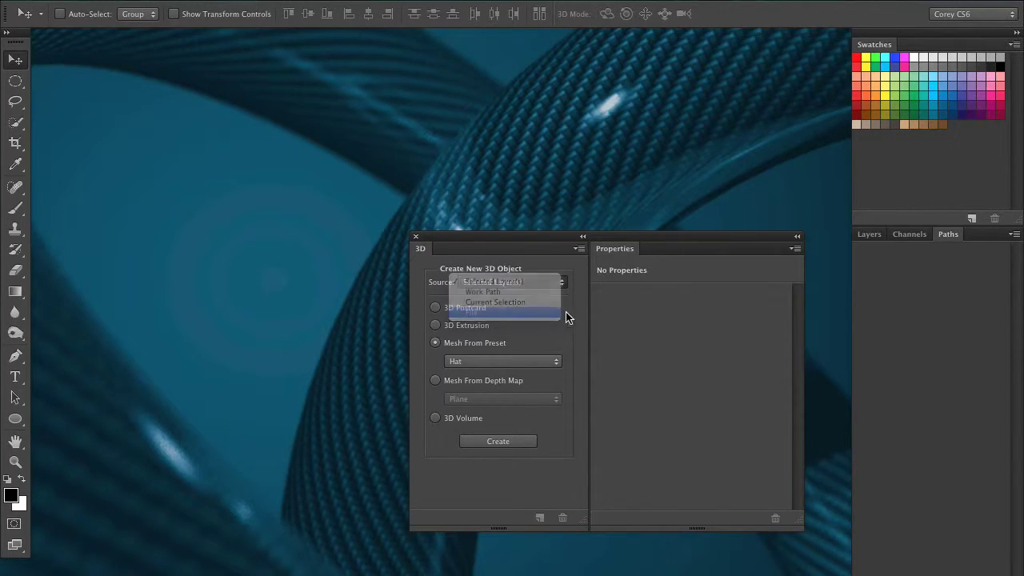
left_click(504, 445)
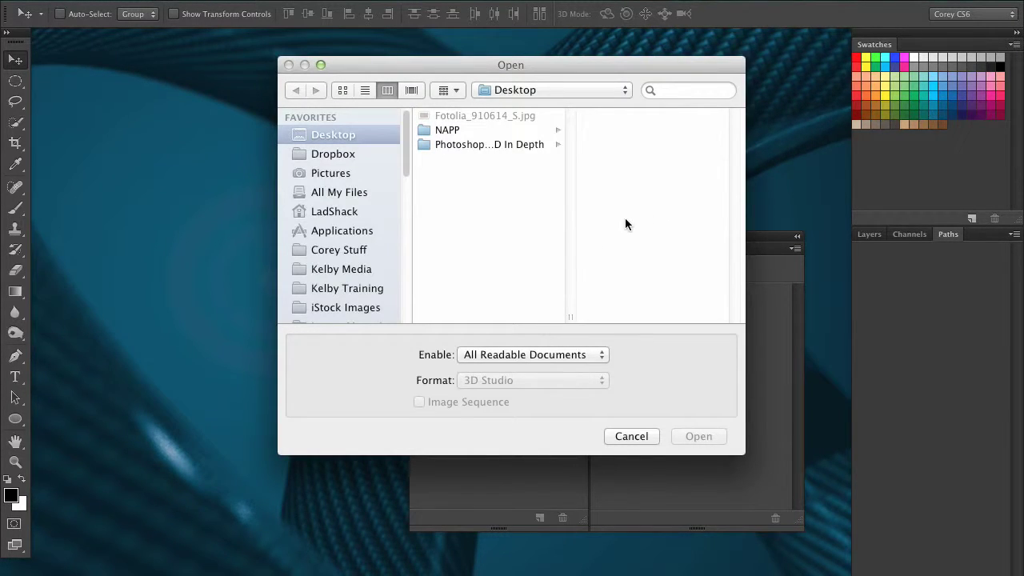
left_click(623, 436)
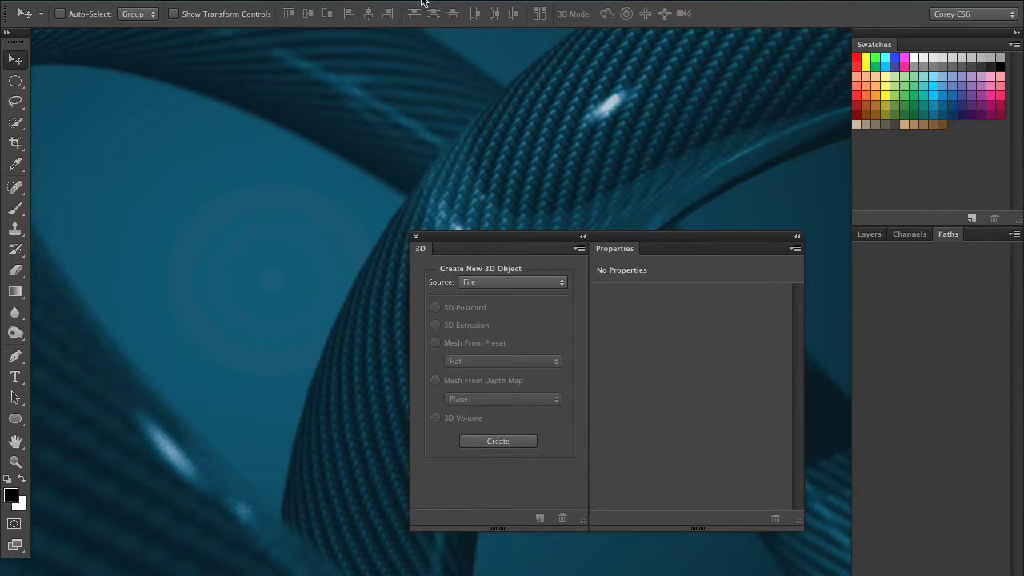
- Create a new 3D layer from Decor 3 N191011.3DS, found in a subfolder of 3_Importing 3D on the Desktop
left_click(419, 2)
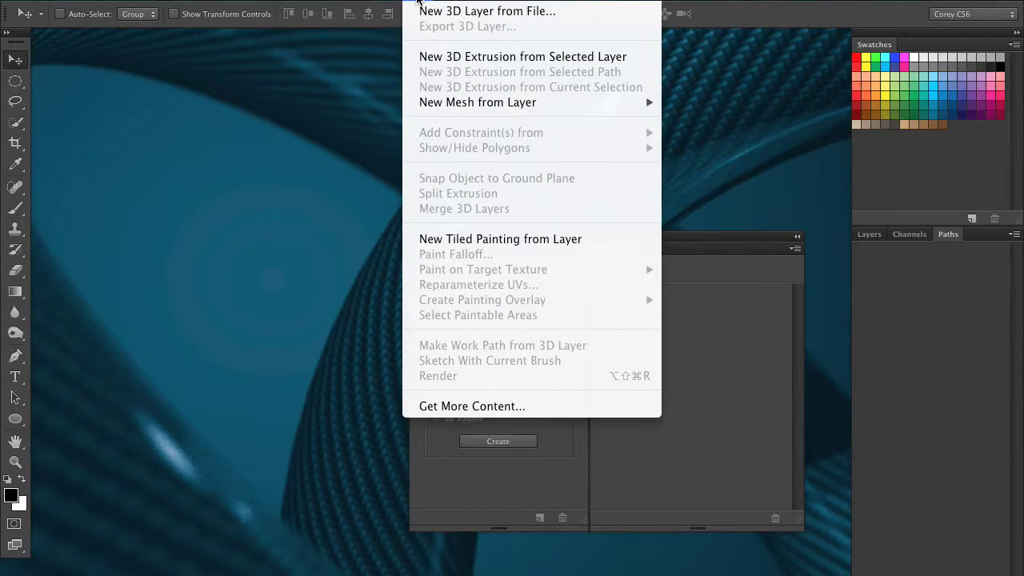
left_click(723, 189)
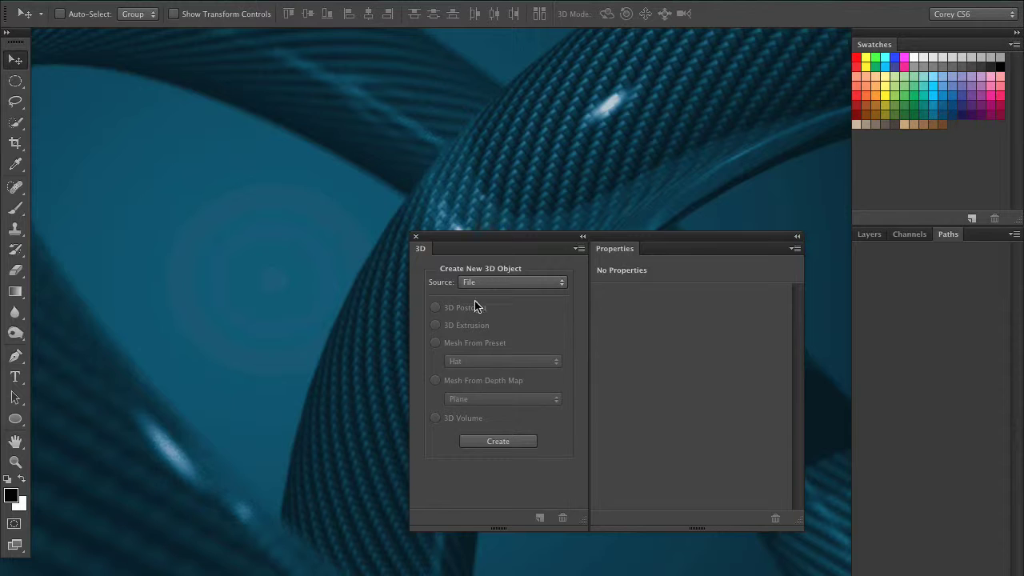
left_click(442, 2)
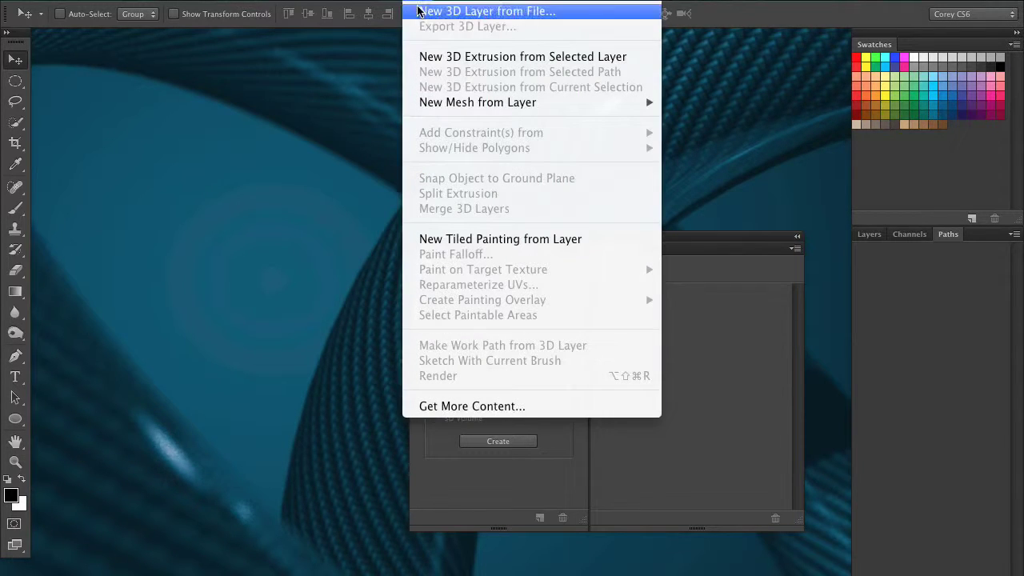
left_click(484, 12)
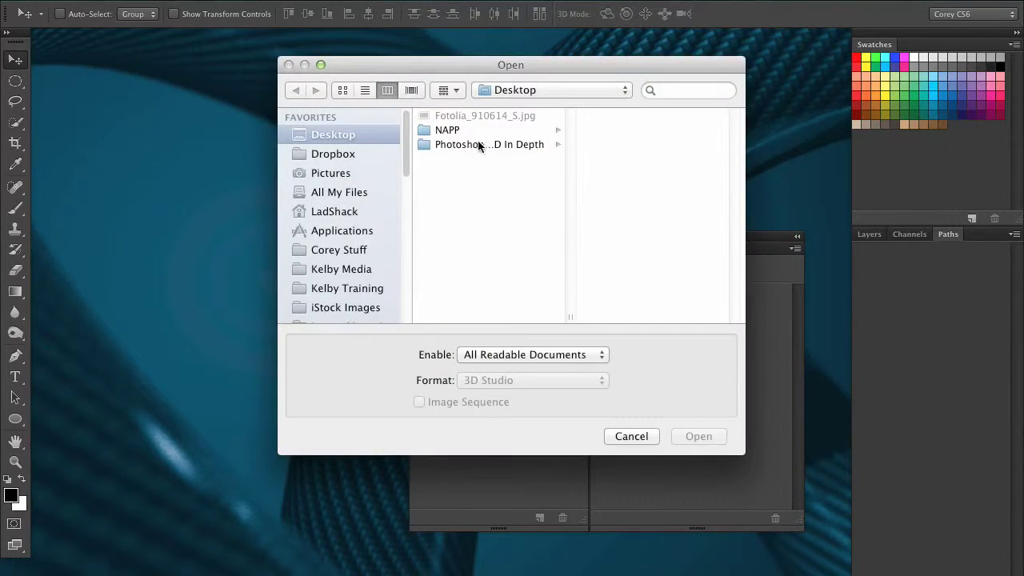
left_click(472, 132)
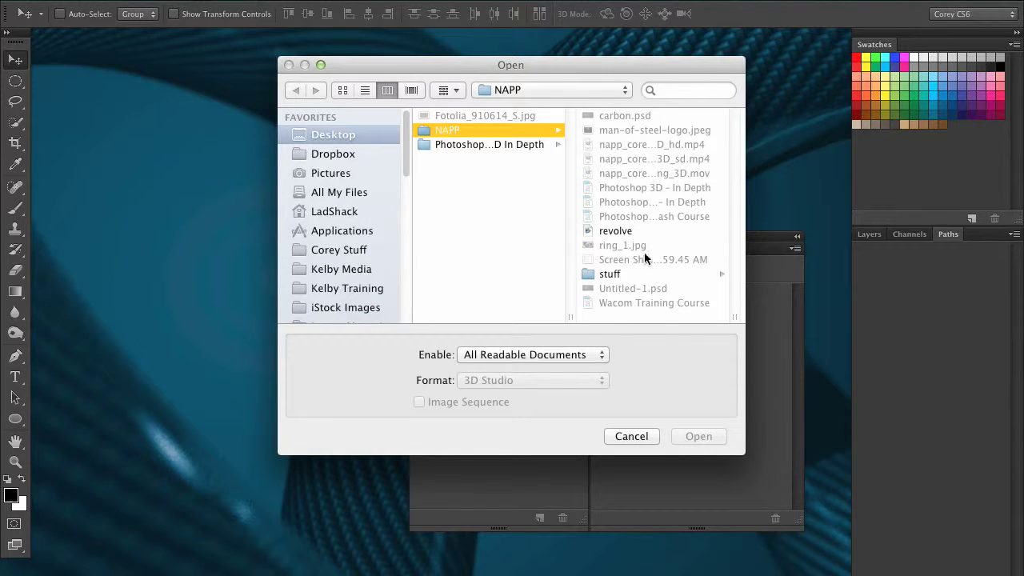
left_click(528, 144)
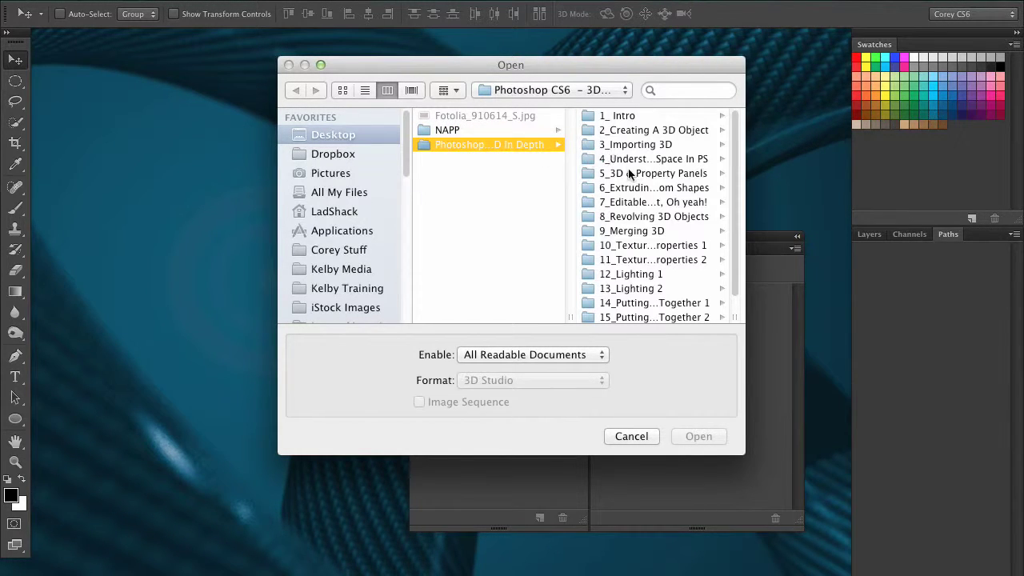
left_click(644, 146)
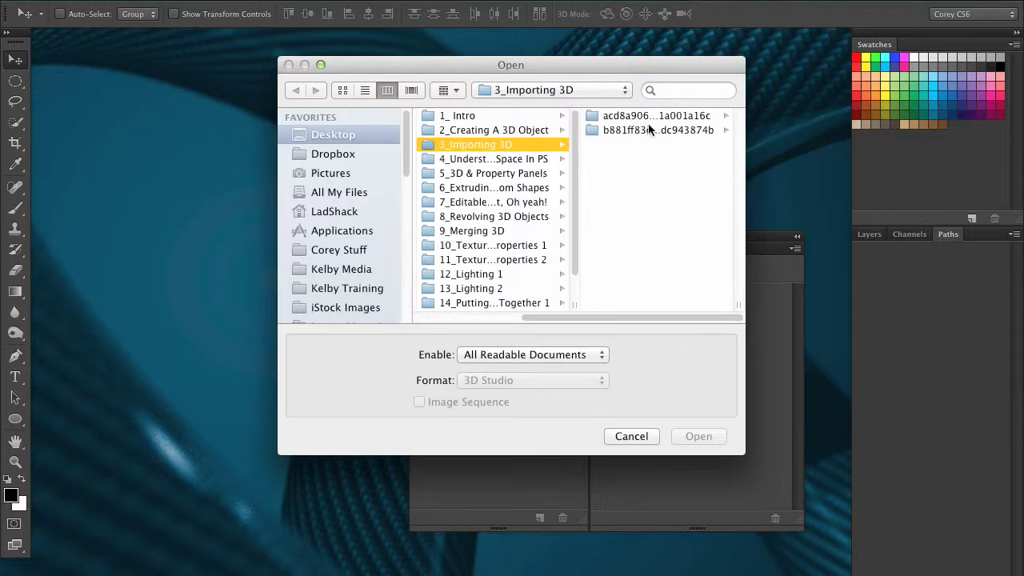
left_click(652, 117)
left_click(558, 129)
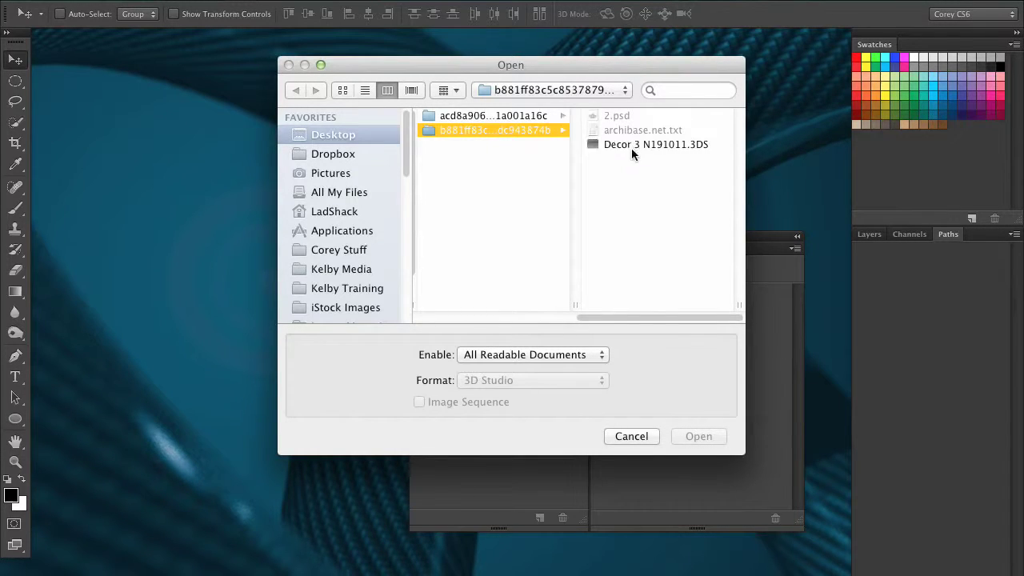
left_click(631, 148)
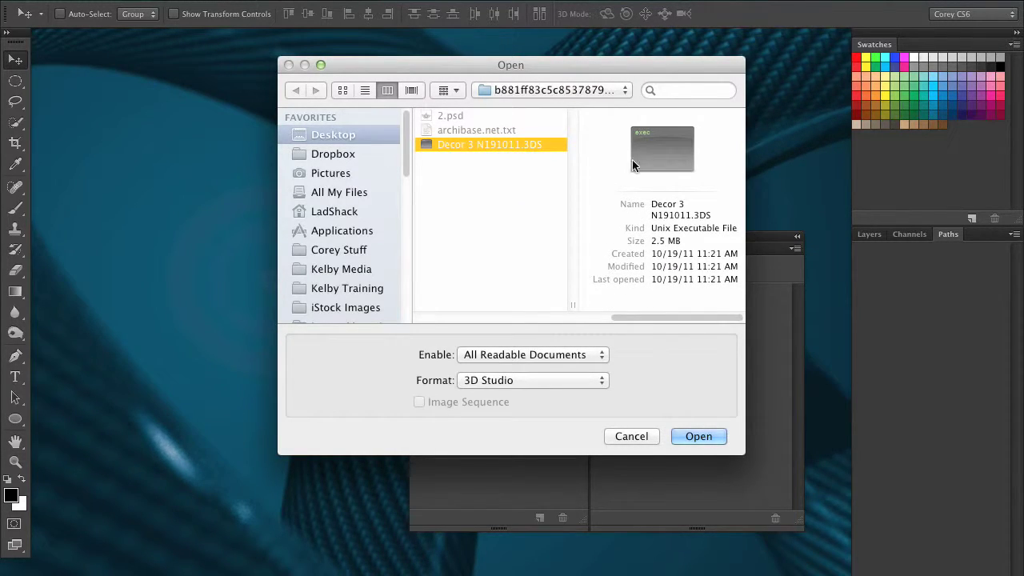
left_click(696, 438)
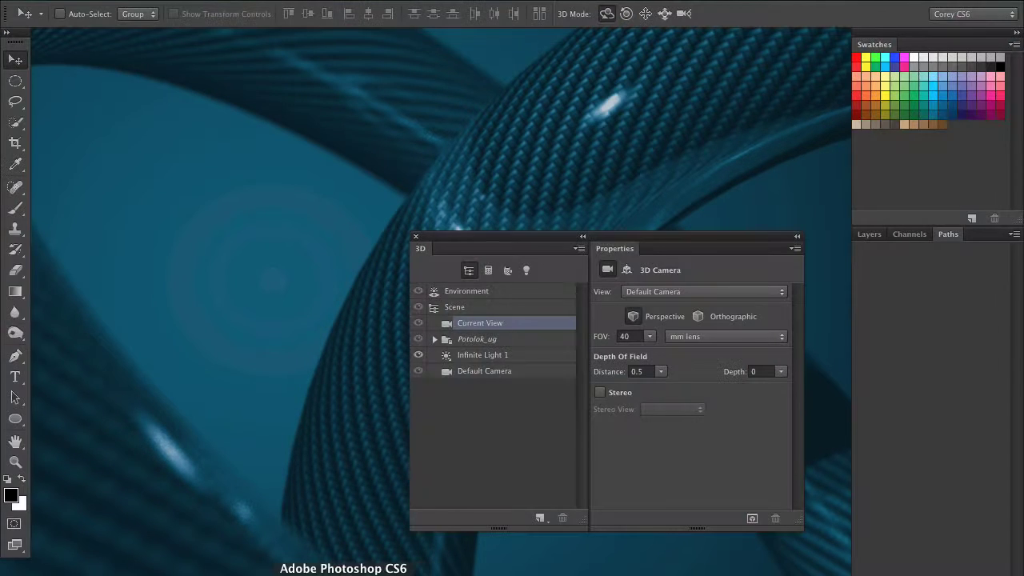
- Show the document's layers and restore its window, with the floating 3D and Properties panels cleared off the canvas
left_click_drag(503, 232, 549, 228)
left_click(432, 0)
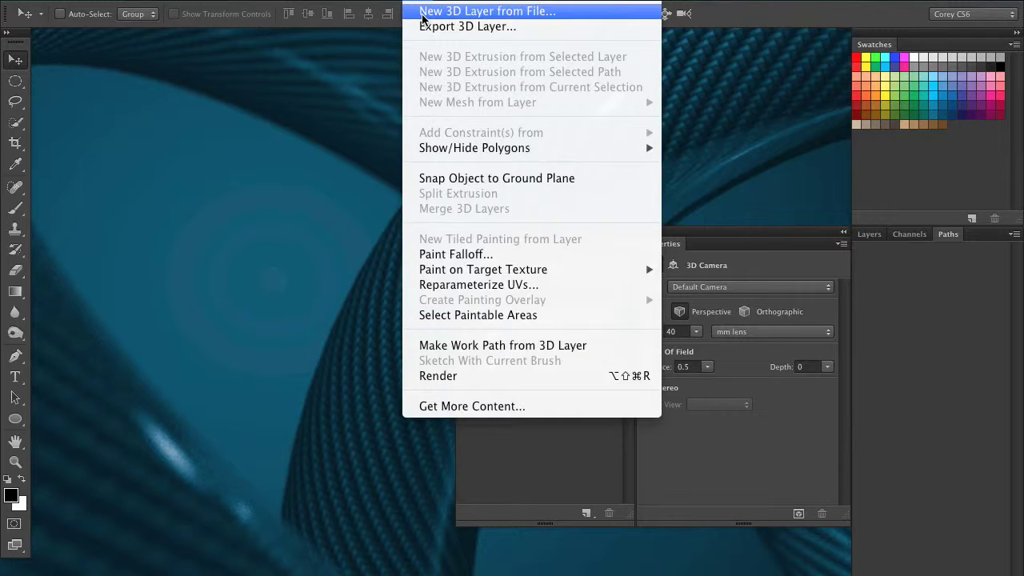
left_click(898, 235)
left_click(872, 235)
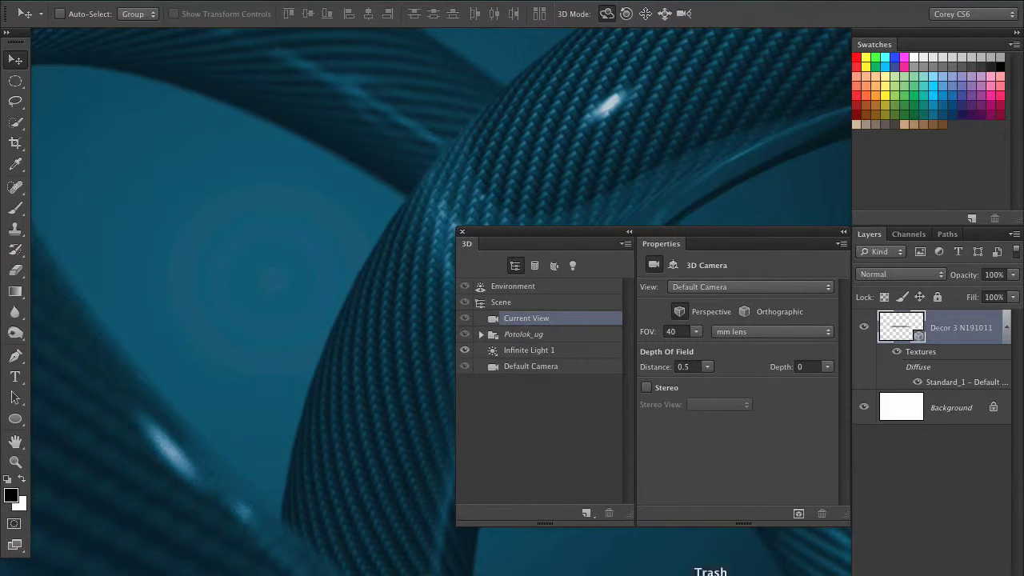
left_click(685, 575)
left_click_drag(542, 231, 521, 555)
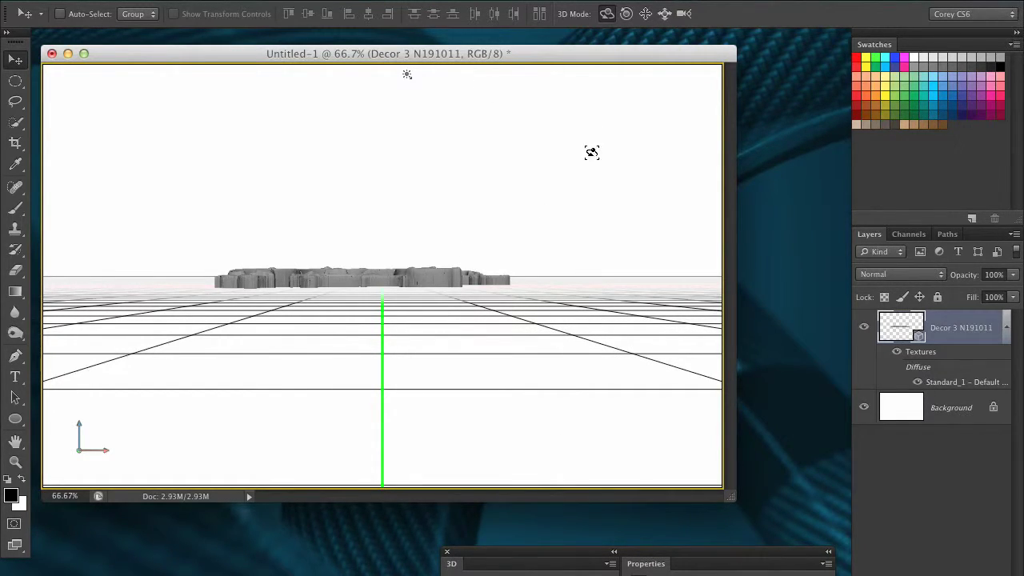
- Orbit and slide the 3D camera until the ornament is seen from above and fills most of the canvas
left_click_drag(564, 186, 663, 228)
left_click(663, 15)
left_click_drag(571, 273, 591, 349)
left_click_drag(570, 392, 571, 405)
left_click(607, 14)
left_click_drag(585, 114, 576, 174)
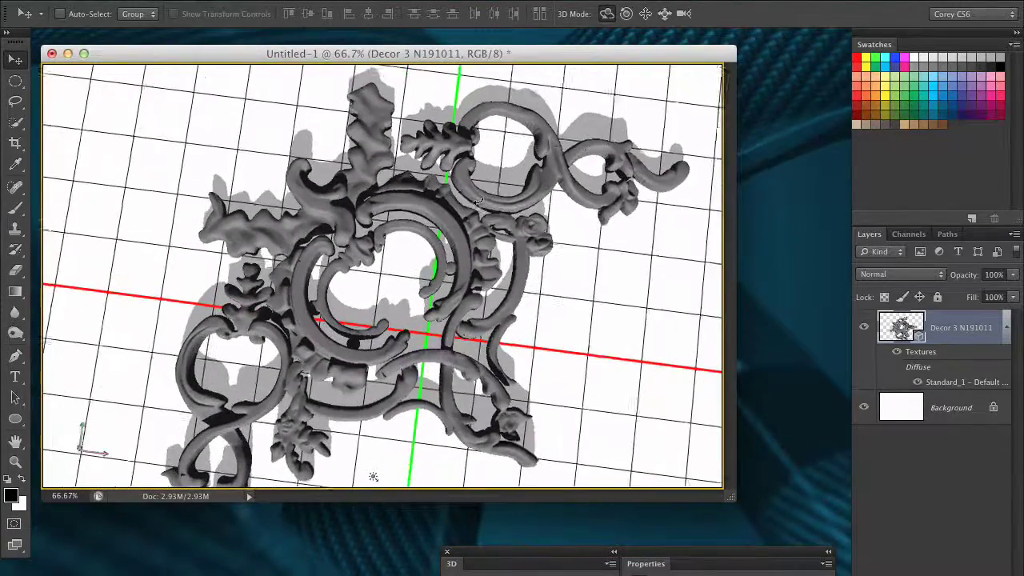
- Bring the 3D and Properties panels back into view, expand the Potolok_ug group and select its sub01 mesh
left_click_drag(646, 563, 677, 248)
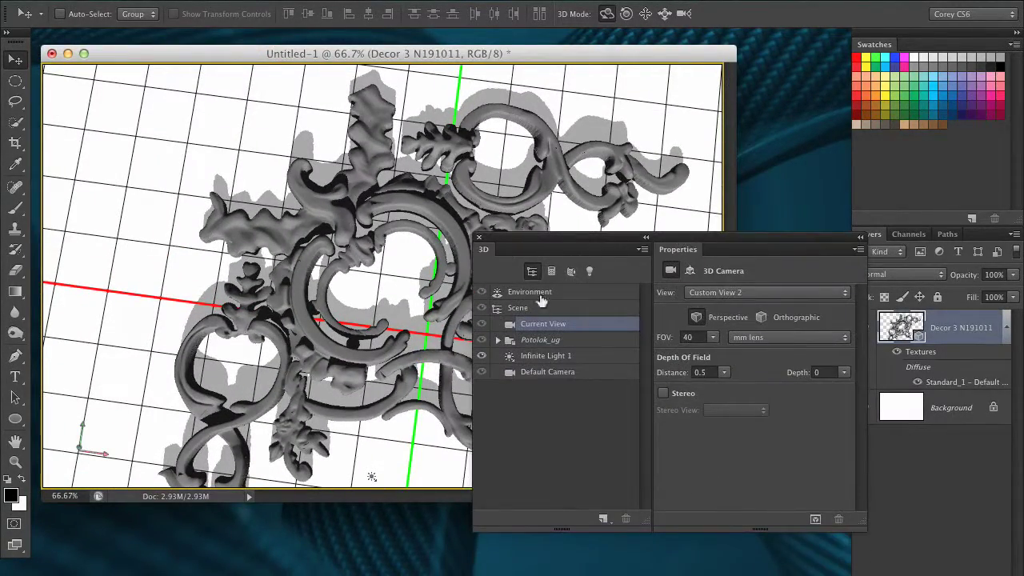
left_click(497, 340)
left_click(544, 341)
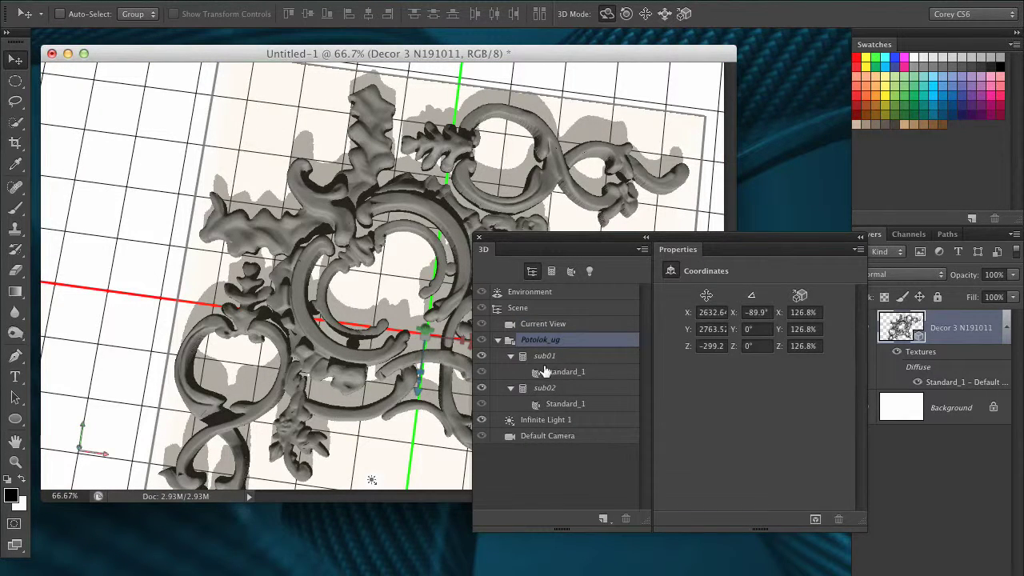
left_click(578, 357)
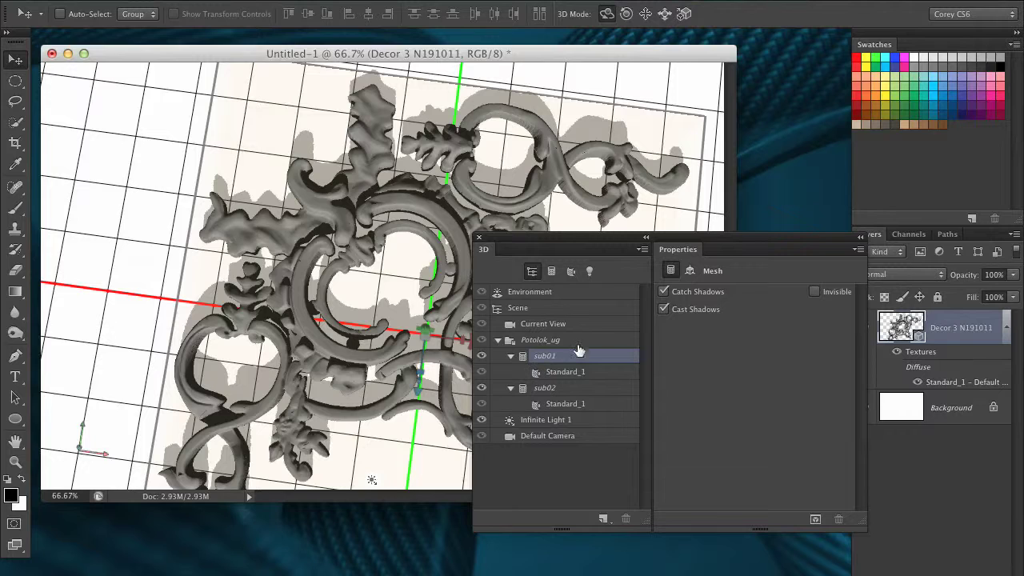
- Select the Standard_1 material of the sub01 mesh, keeping its material properties fully in view
left_click_drag(621, 239, 575, 243)
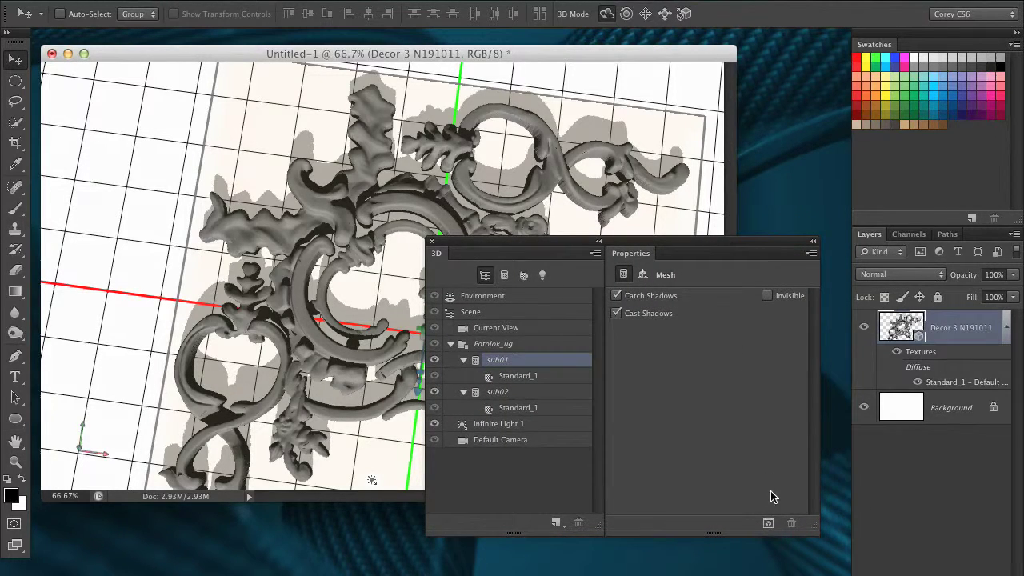
left_click_drag(556, 245, 584, 270)
left_click(595, 410)
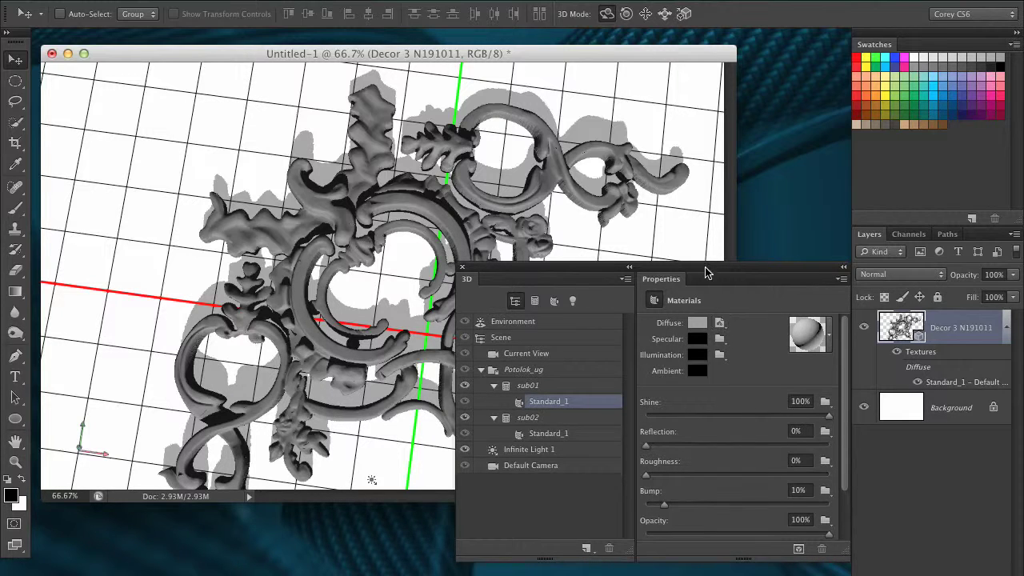
left_click_drag(710, 270, 649, 278)
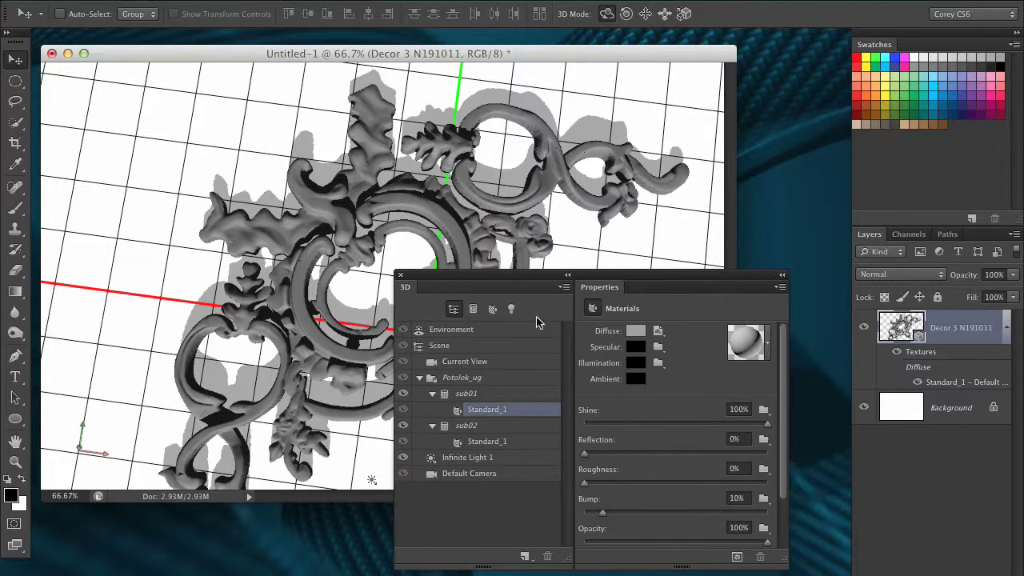
left_click(658, 331)
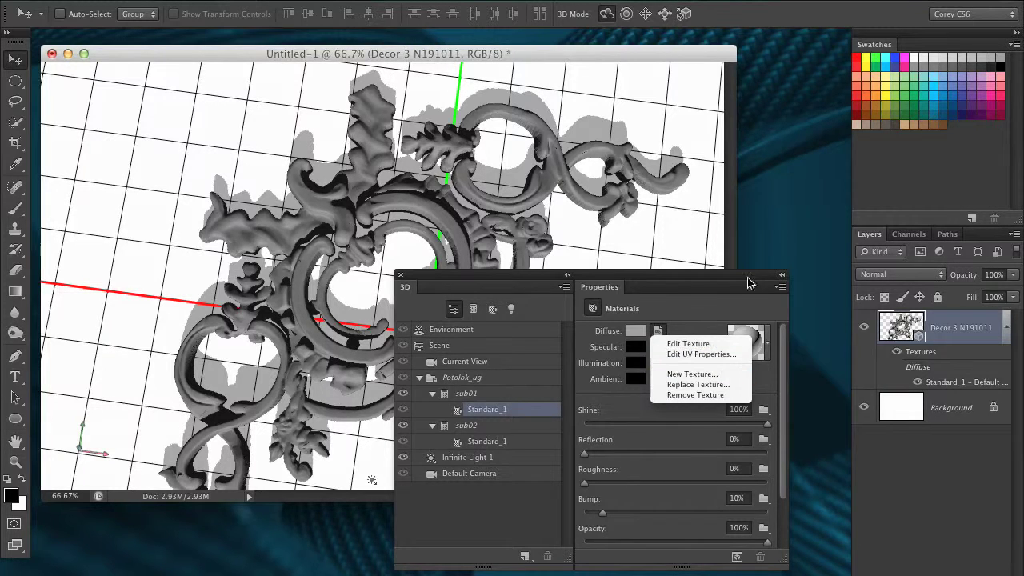
left_click(711, 375)
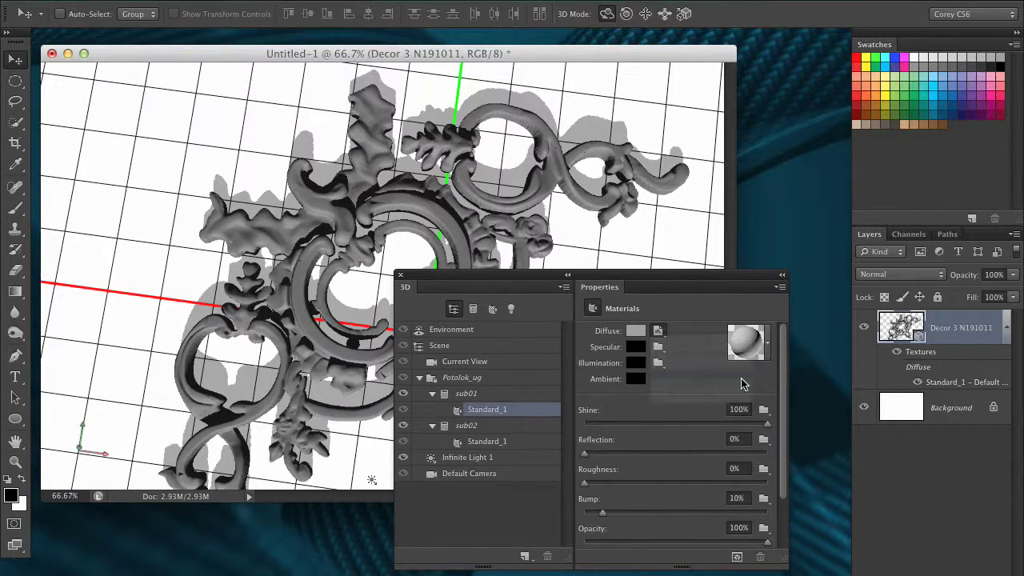
left_click(564, 240)
- Replace the sub01 material's diffuse texture with Fotolia_910614_S.jpg from the Desktop and move the floating 3D and Properties panels off the ornament
left_click(658, 331)
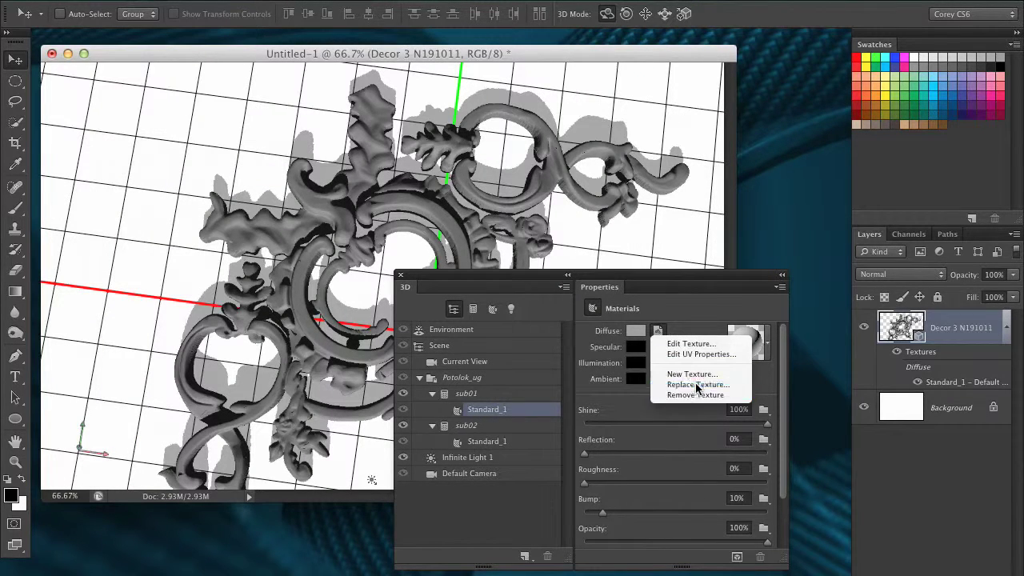
left_click(690, 384)
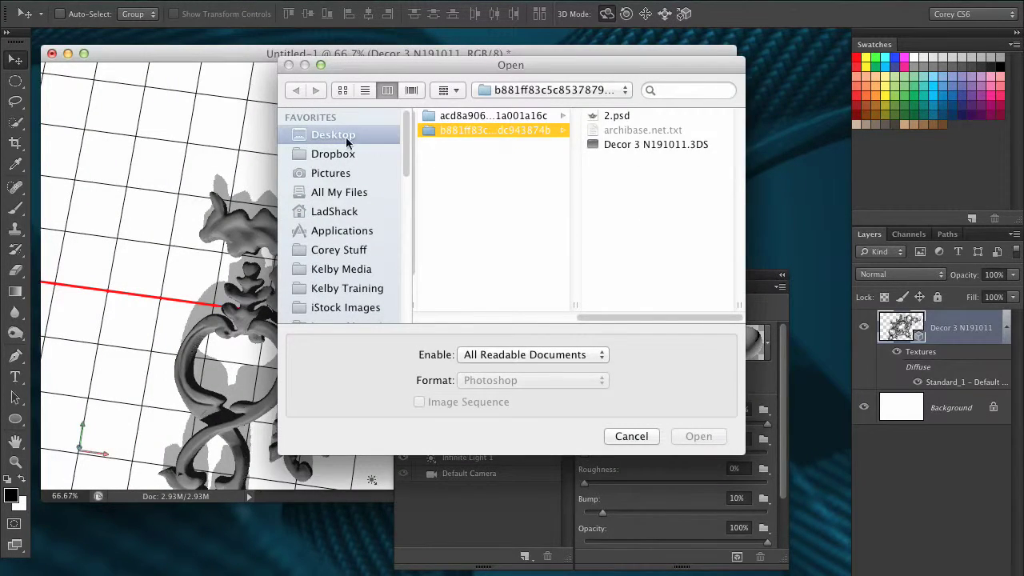
left_click(372, 140)
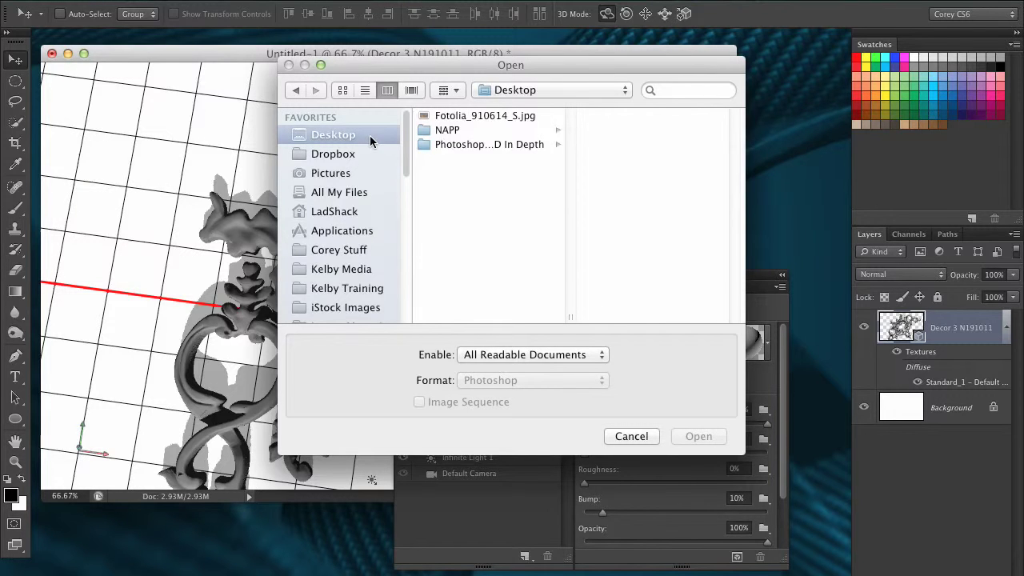
left_click(486, 117)
left_click(698, 436)
left_click_drag(533, 277, 765, 288)
left_click_drag(696, 285, 602, 258)
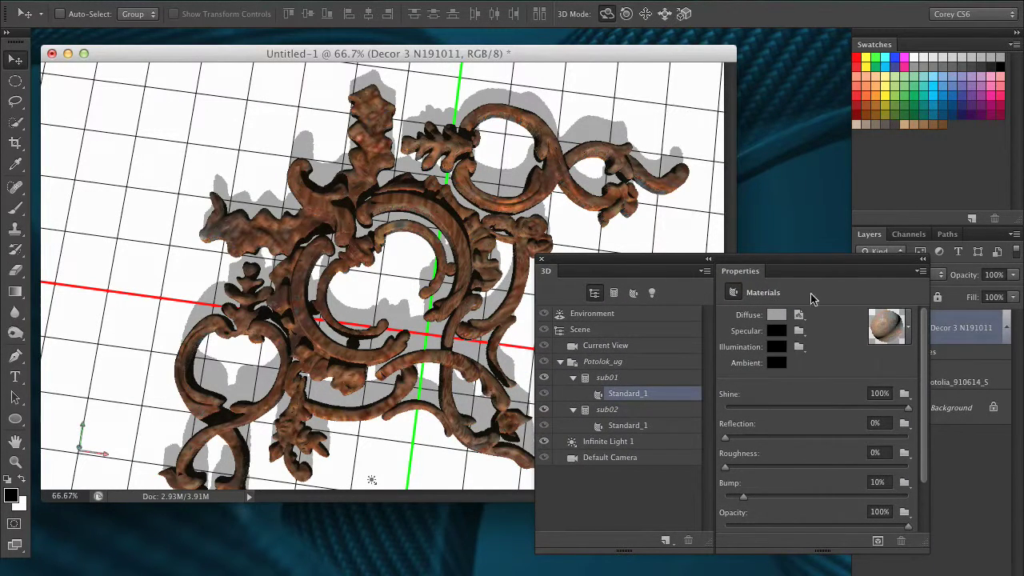
- Edit the diffuse texture's UV properties, scaling it to about 478% in U and 558% in V
left_click(798, 315)
left_click(825, 339)
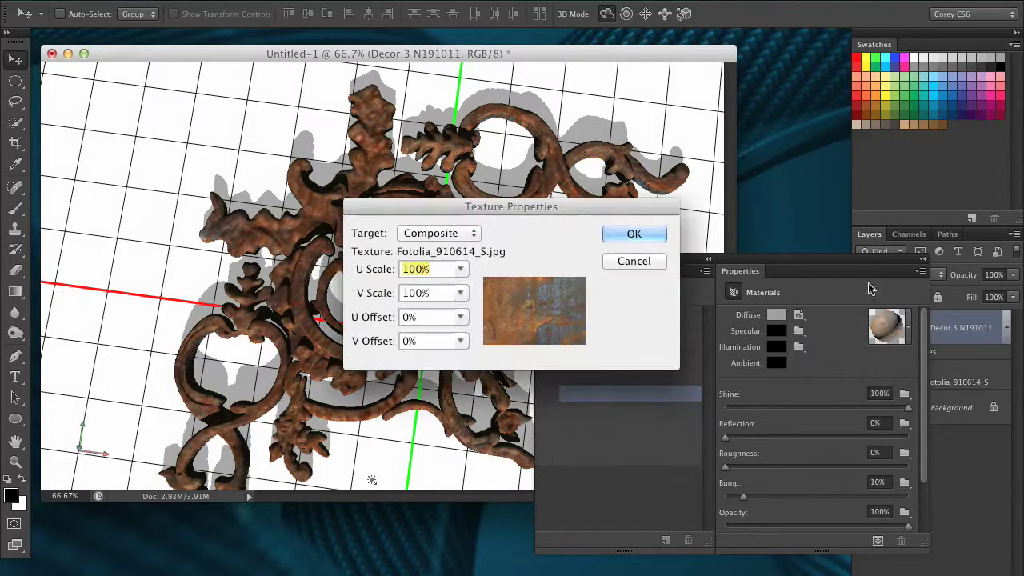
left_click_drag(594, 209, 807, 248)
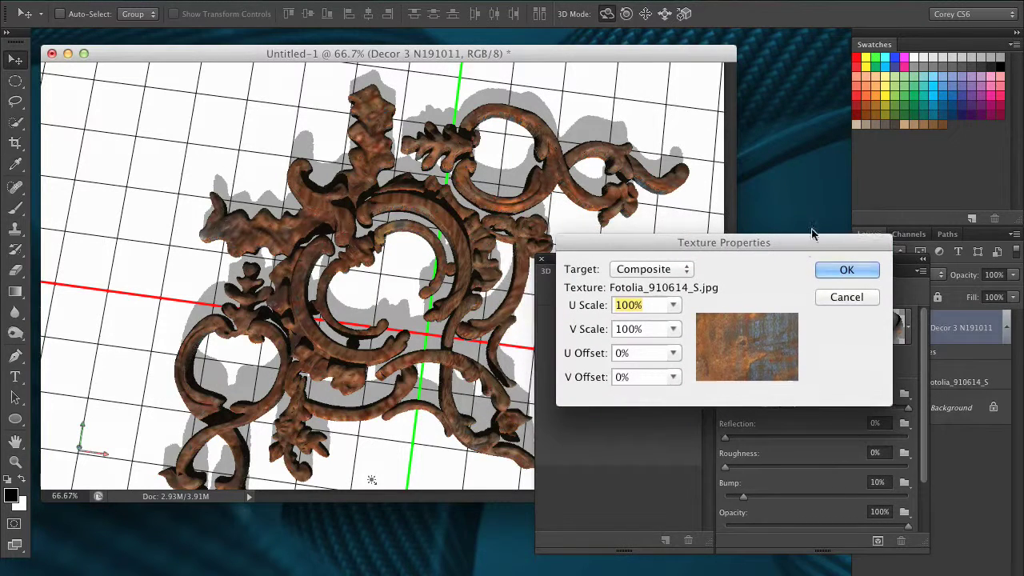
left_click_drag(664, 248, 666, 249)
left_click(674, 331)
left_click_drag(666, 349, 703, 331)
left_click(674, 307)
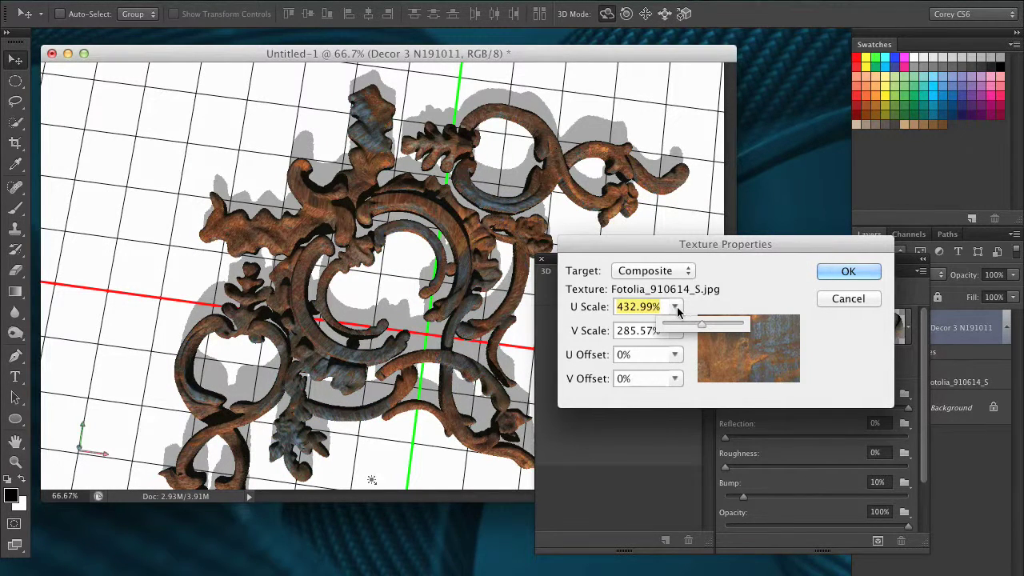
left_click(674, 330)
left_click_drag(682, 350, 693, 348)
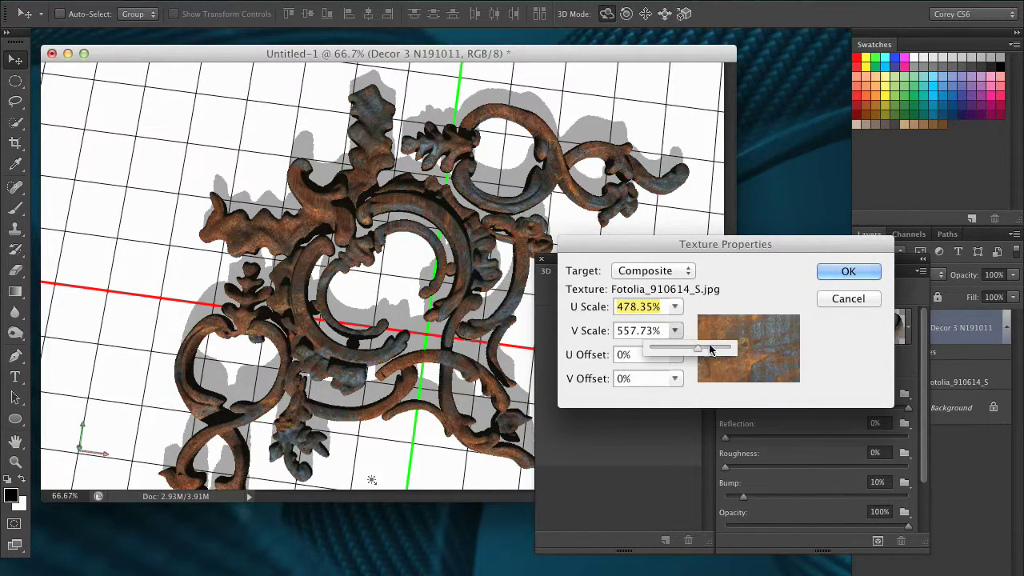
left_click(848, 271)
- Clear the floating panels off the canvas and orbit the 3D camera to examine the rusty texture on the ornament from low and high angles
left_click_drag(702, 276, 863, 355)
left_click(576, 320)
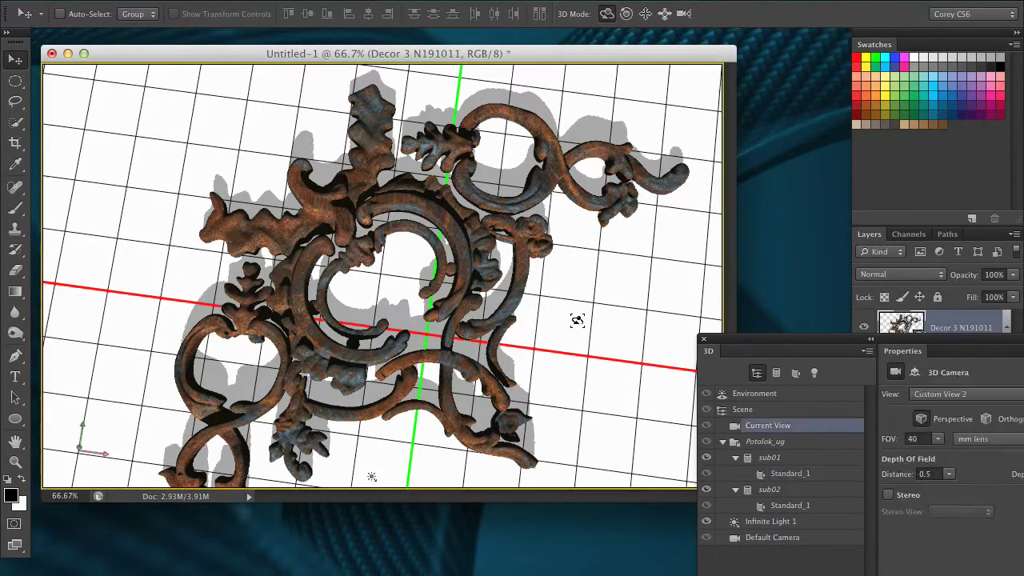
left_click_drag(531, 336, 645, 254)
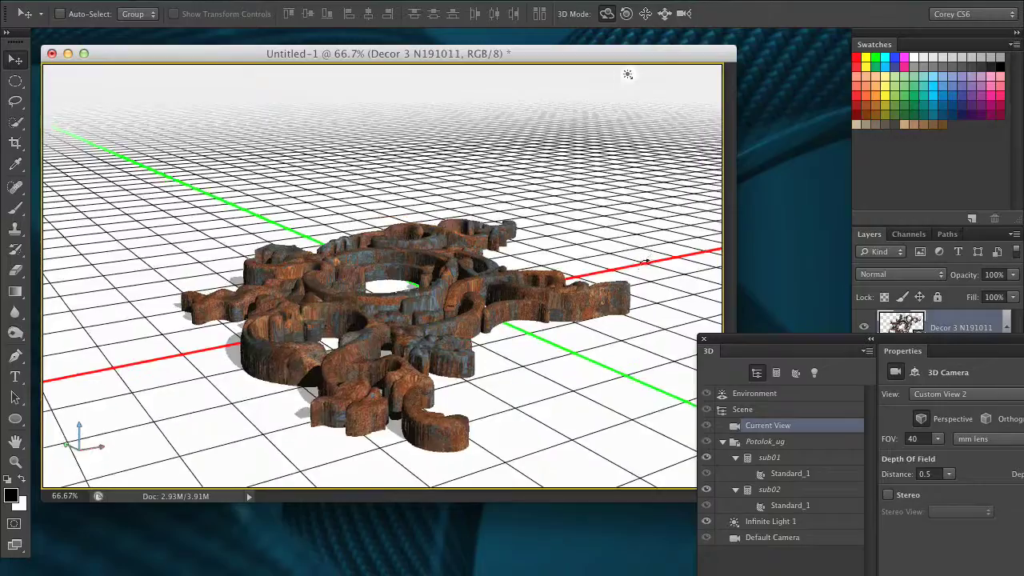
left_click_drag(632, 281, 441, 292)
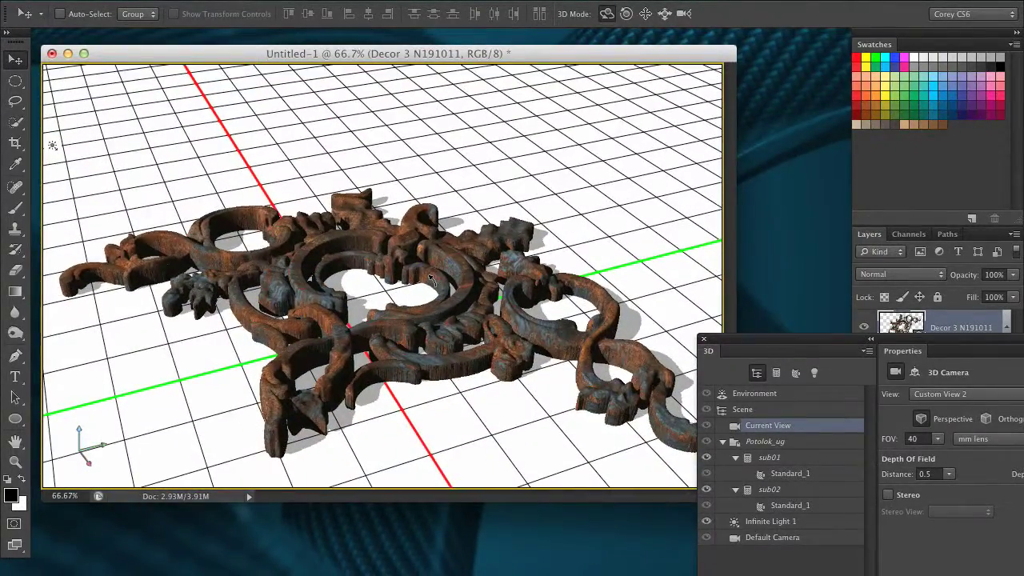
left_click_drag(398, 323, 381, 343)
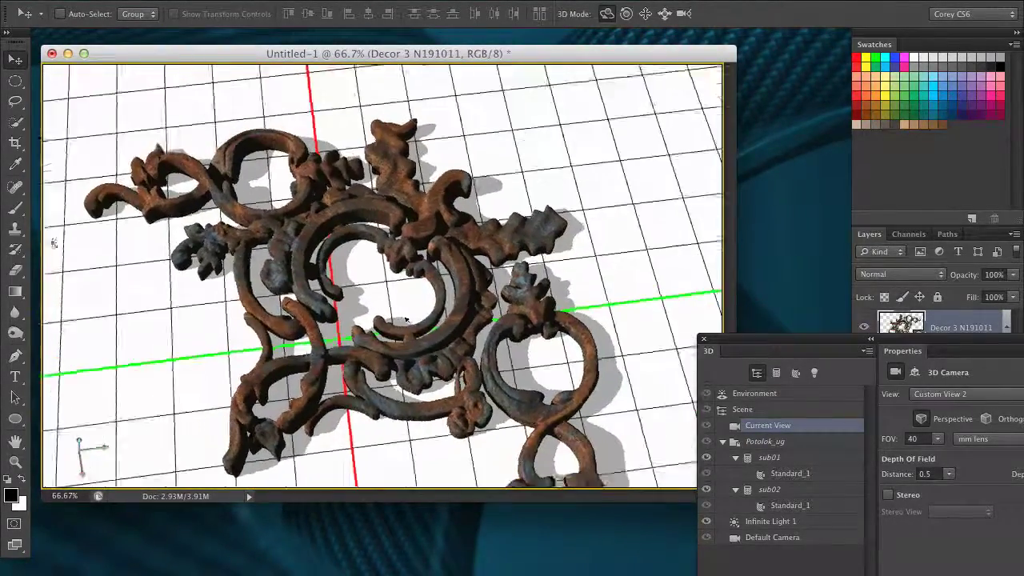
left_click_drag(509, 305, 527, 277)
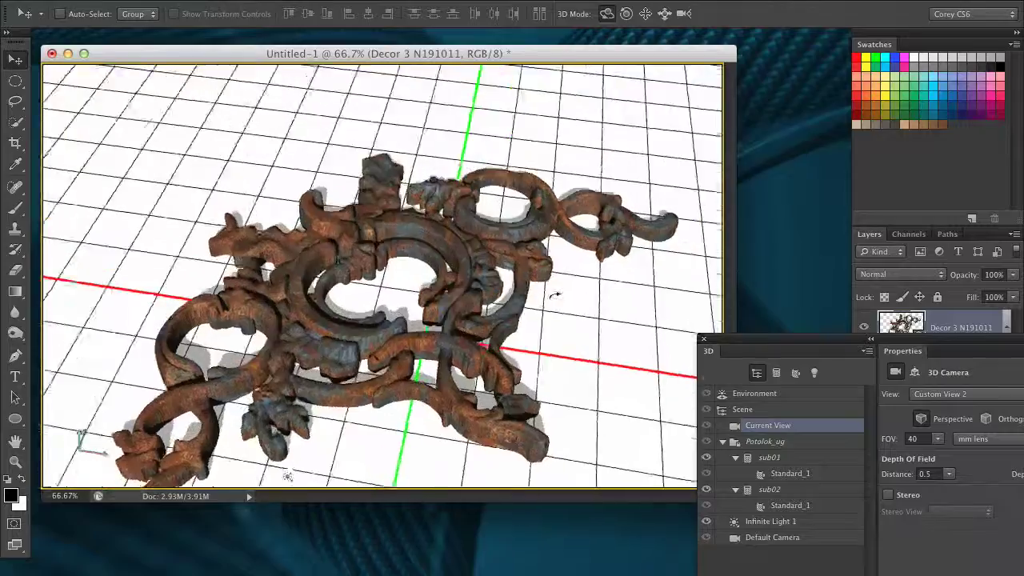
left_click_drag(456, 350, 407, 344)
left_click_drag(443, 302, 432, 270)
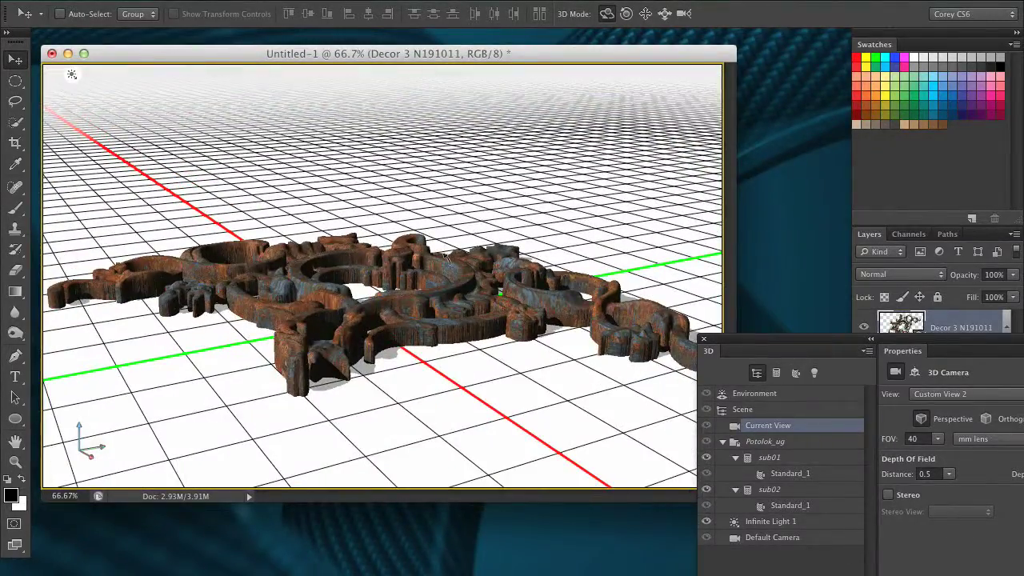
left_click_drag(335, 294, 441, 293)
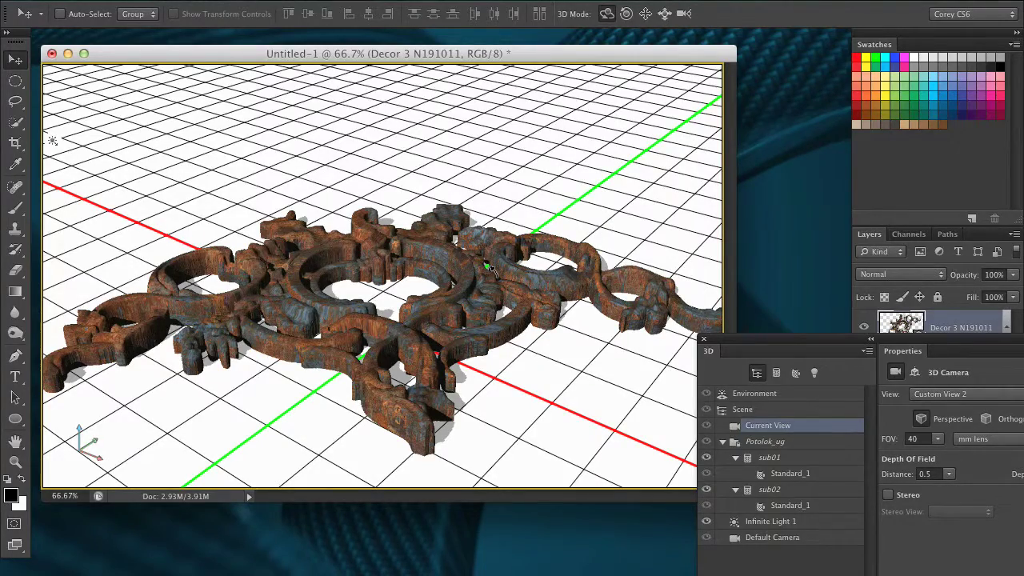
left_click_drag(491, 269, 553, 261)
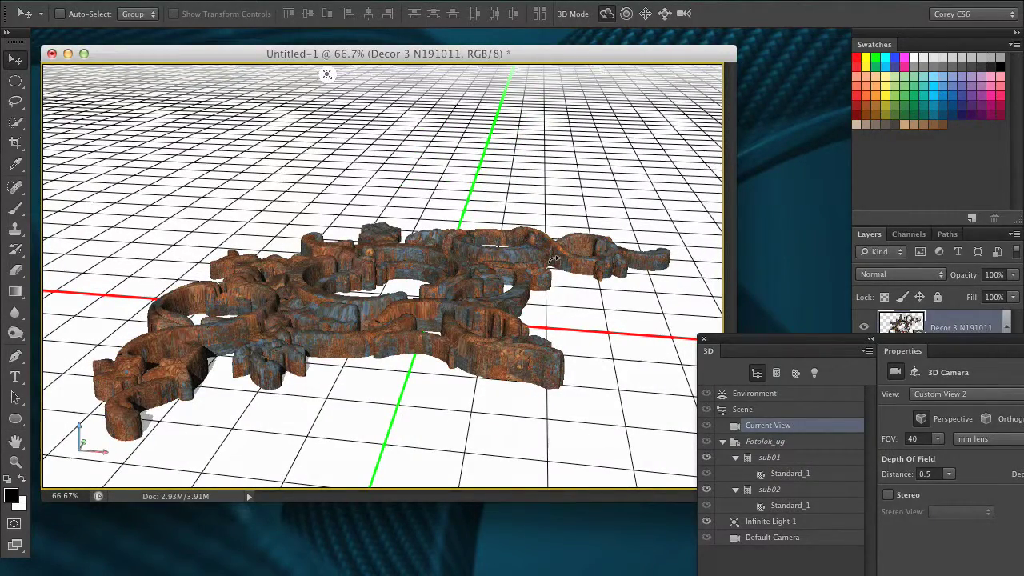
left_click_drag(552, 261, 495, 290)
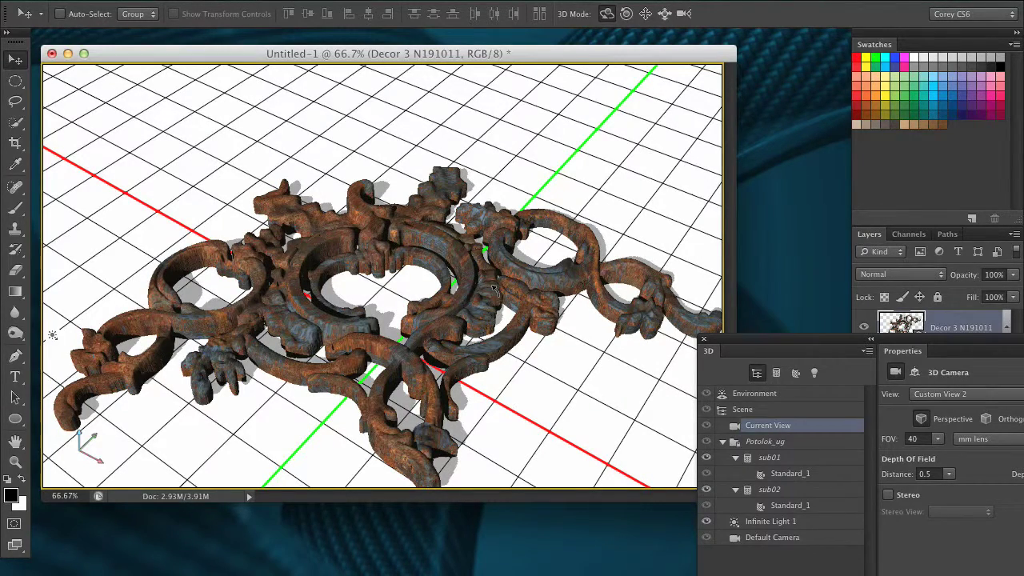
left_click_drag(495, 289, 482, 301)
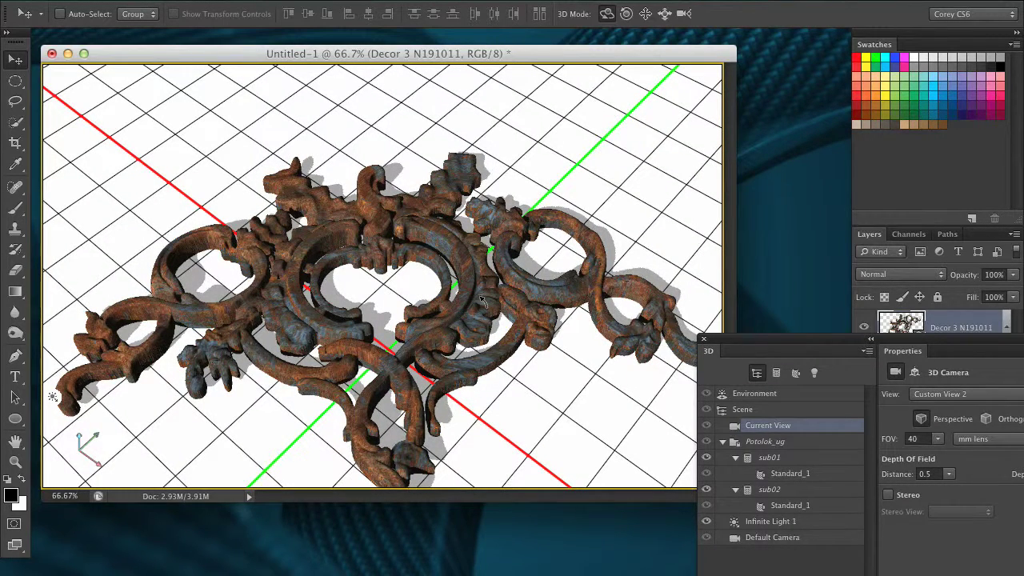
left_click_drag(482, 301, 432, 264)
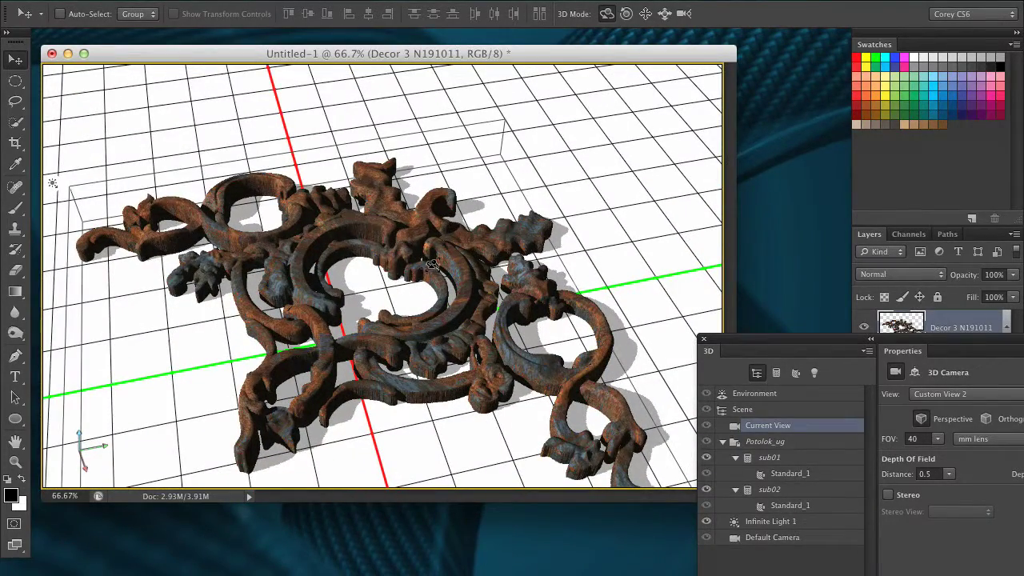